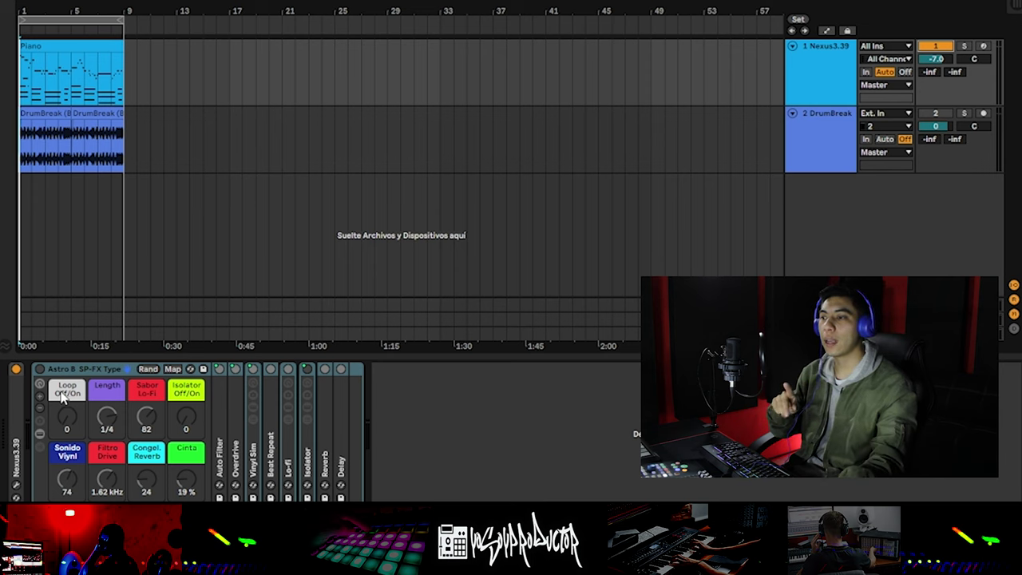
# Raise the Loop Off/On macro to 76 and activate the Astro B SP-FX Type rack on the Nexus3.39 piano track.
pyautogui.click(111, 396)
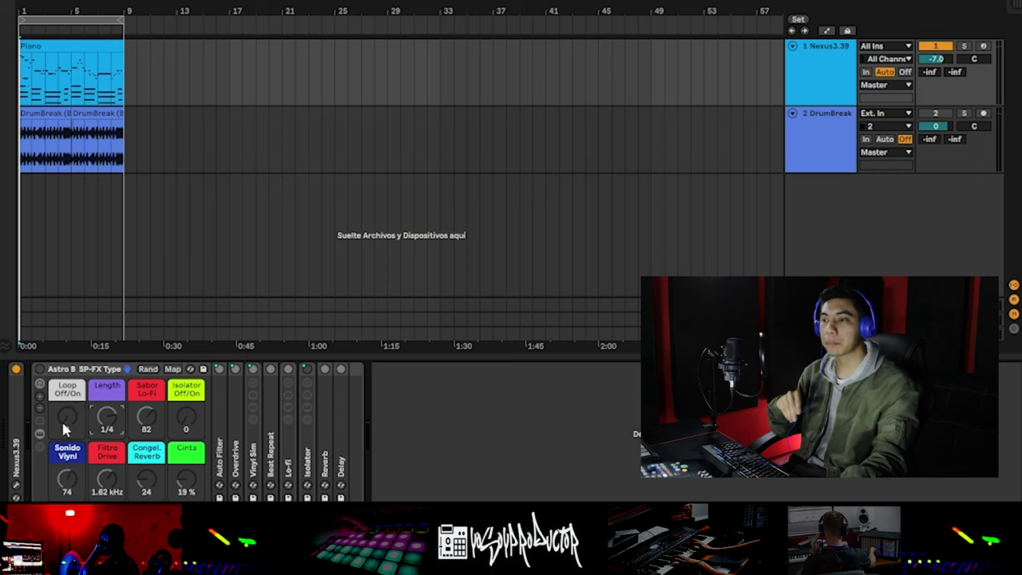
pyautogui.moveTo(61, 418); pyautogui.dragTo(61, 396)
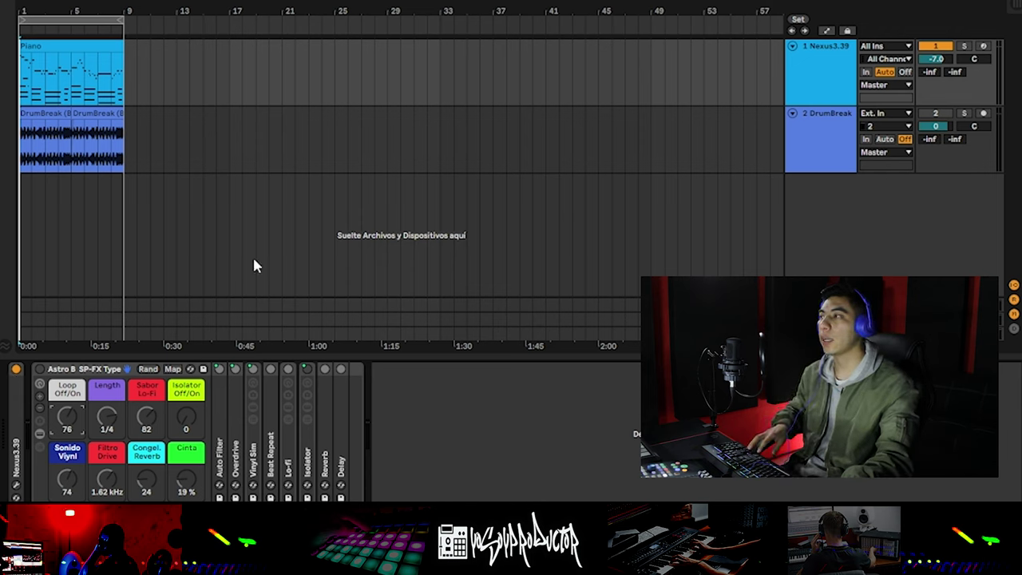
pyautogui.click(71, 370)
pyautogui.press('0')
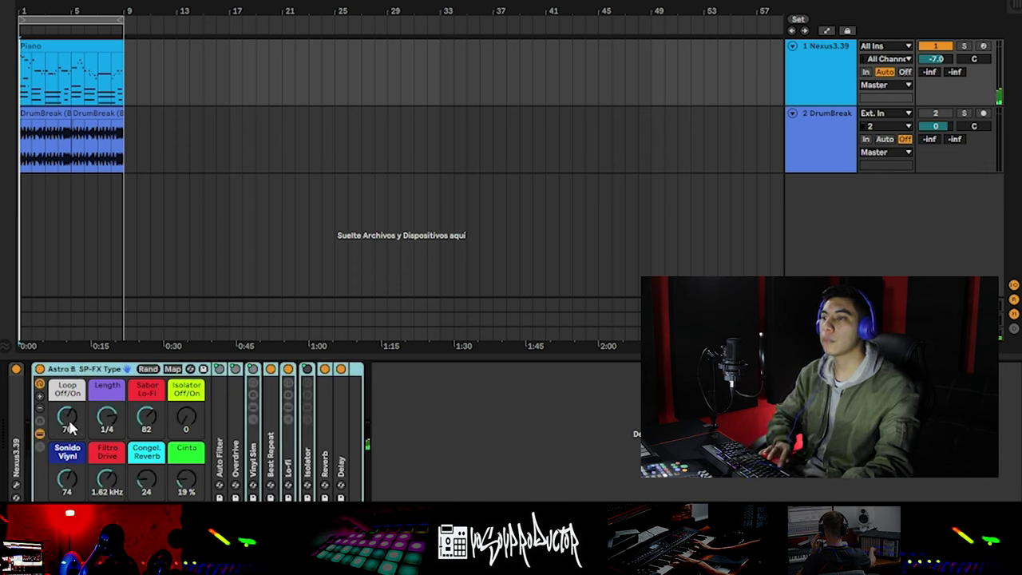
# Play the piano loop and set the rack's Loop Off/On macro to 0 and Length to 1/8.
pyautogui.press('space')
pyautogui.moveTo(69, 420); pyautogui.dragTo(69, 428)
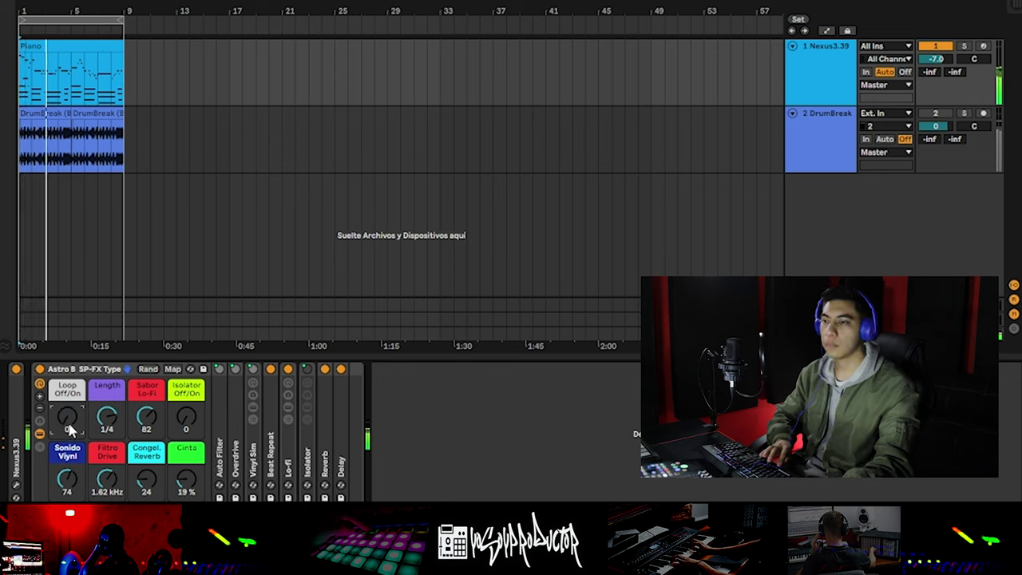
pyautogui.moveTo(107, 417); pyautogui.dragTo(67, 422)
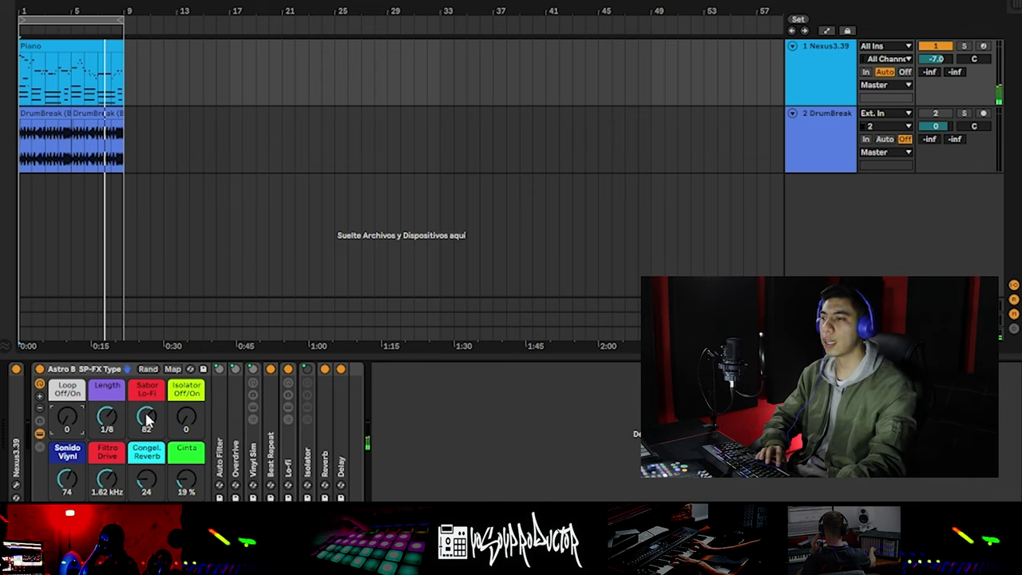
# Audition the Sabor Lo-Fi macro at 127 and 51 during playback, and settle on 85.
pyautogui.moveTo(147, 423)
pyautogui.mouseDown()
pyautogui.moveTo(147, 398)
pyautogui.moveTo(147, 423)
pyautogui.moveTo(147, 410)
pyautogui.mouseUp()
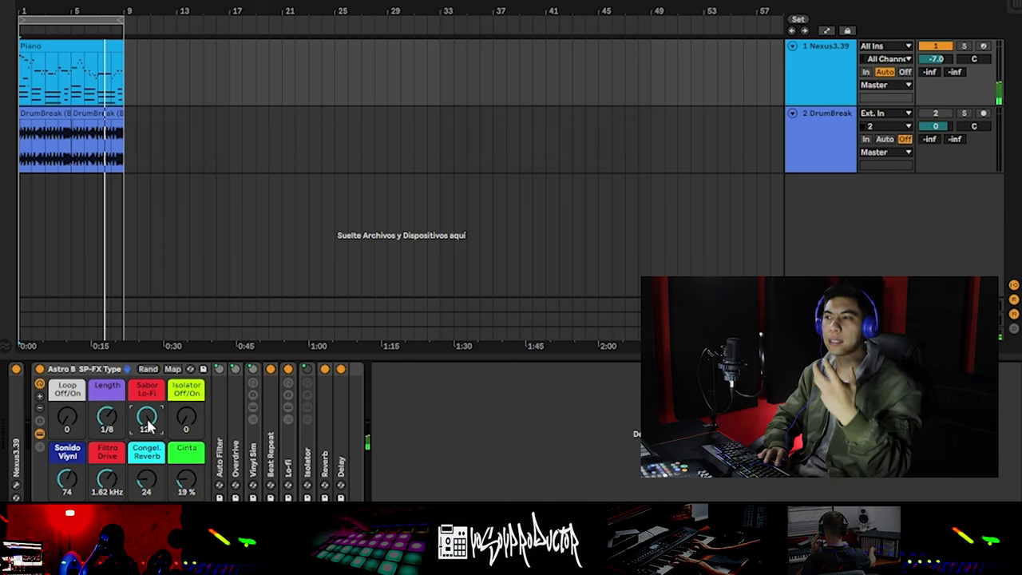
pyautogui.press('space')
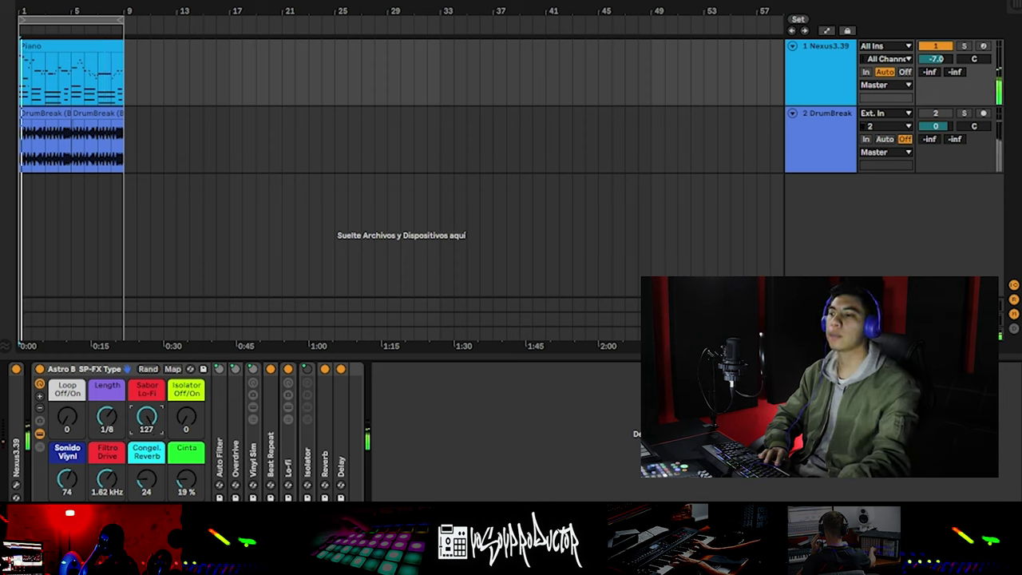
pyautogui.moveTo(147, 416); pyautogui.dragTo(147, 477)
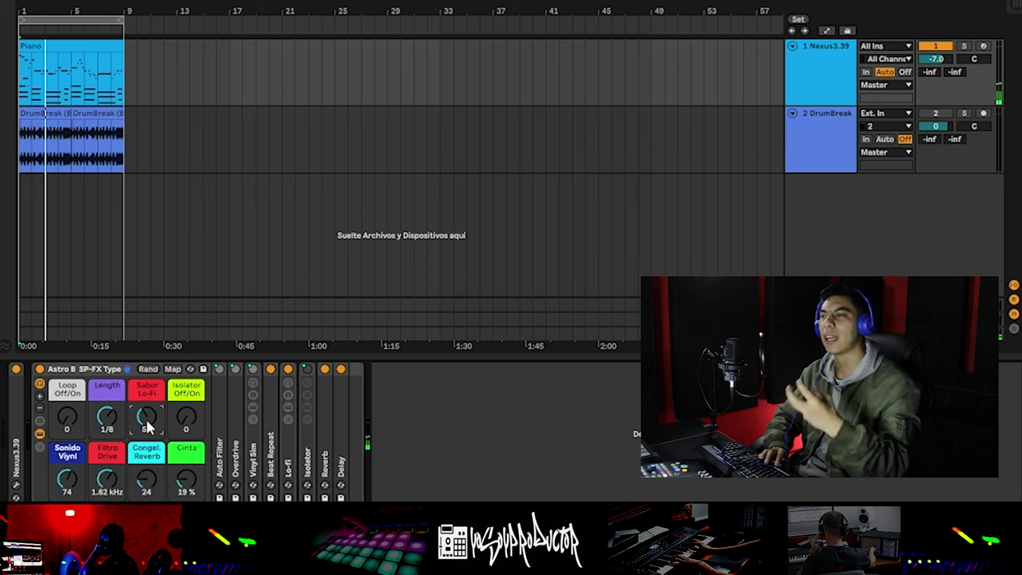
pyautogui.press('space')
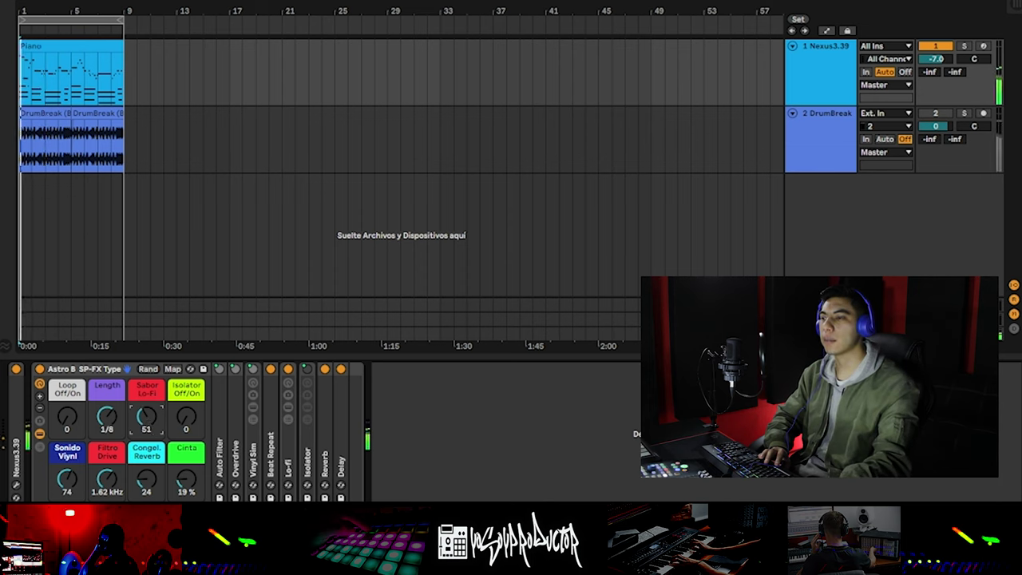
pyautogui.moveTo(149, 423); pyautogui.dragTo(149, 401)
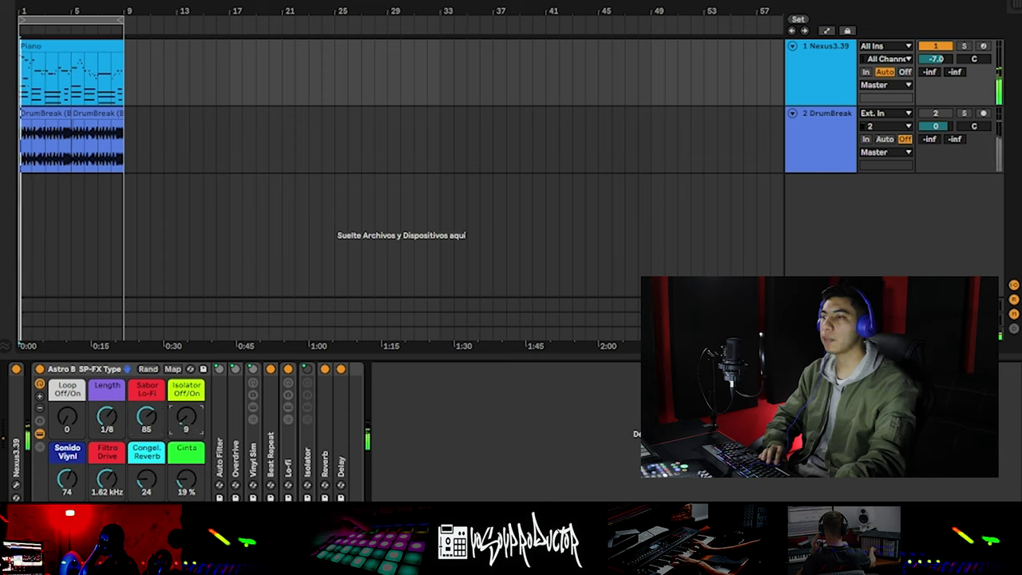
# Sweep the Isolator Off/On macro up while the piano plays, and settle on 23.
pyautogui.moveTo(186, 428); pyautogui.dragTo(186, 407)
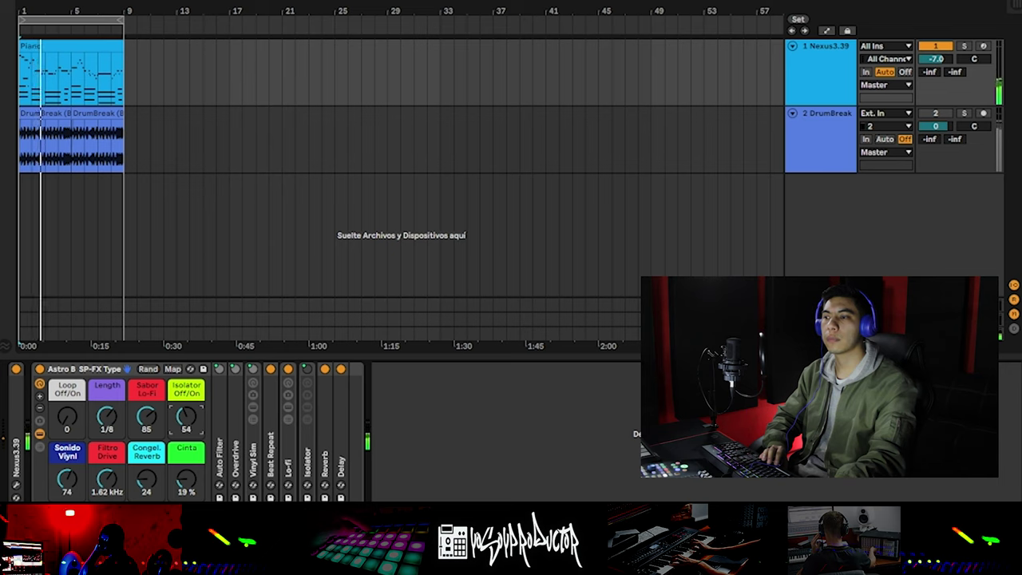
pyautogui.moveTo(186, 417); pyautogui.dragTo(186, 393)
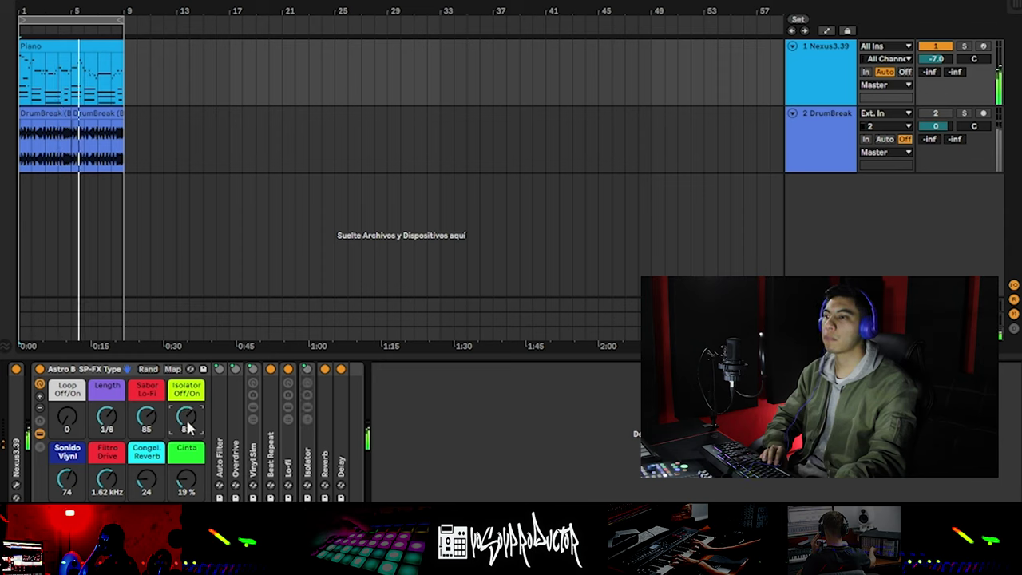
pyautogui.moveTo(188, 427); pyautogui.dragTo(192, 447)
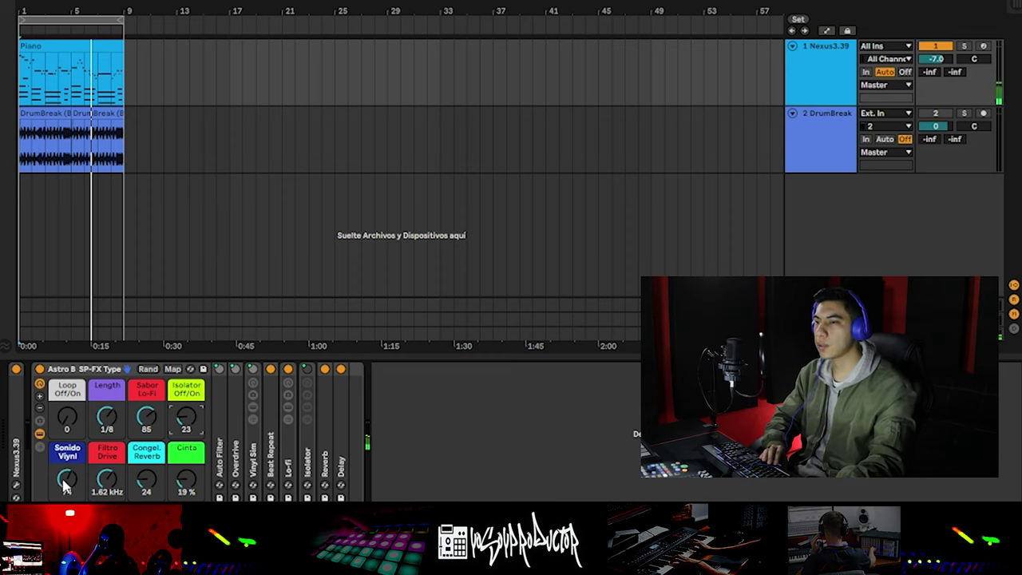
# Try the extremes of Sonido Viynl and Filtro Drive, setting them to 90 and 1.80 kHz respectively.
pyautogui.moveTo(63, 480); pyautogui.dragTo(63, 543)
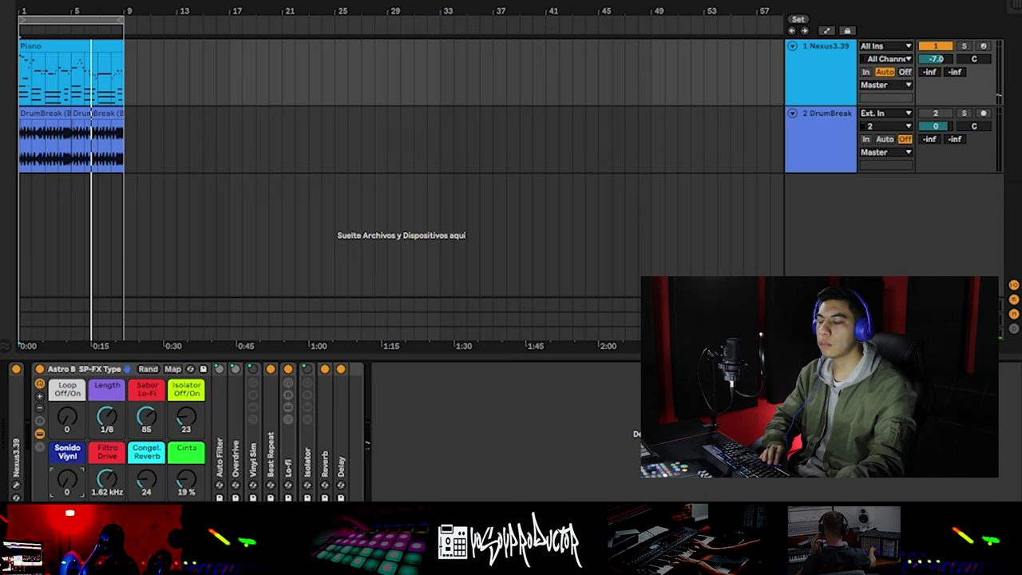
pyautogui.moveTo(64, 482)
pyautogui.mouseDown()
pyautogui.moveTo(64, 413)
pyautogui.moveTo(67, 484)
pyautogui.mouseUp()
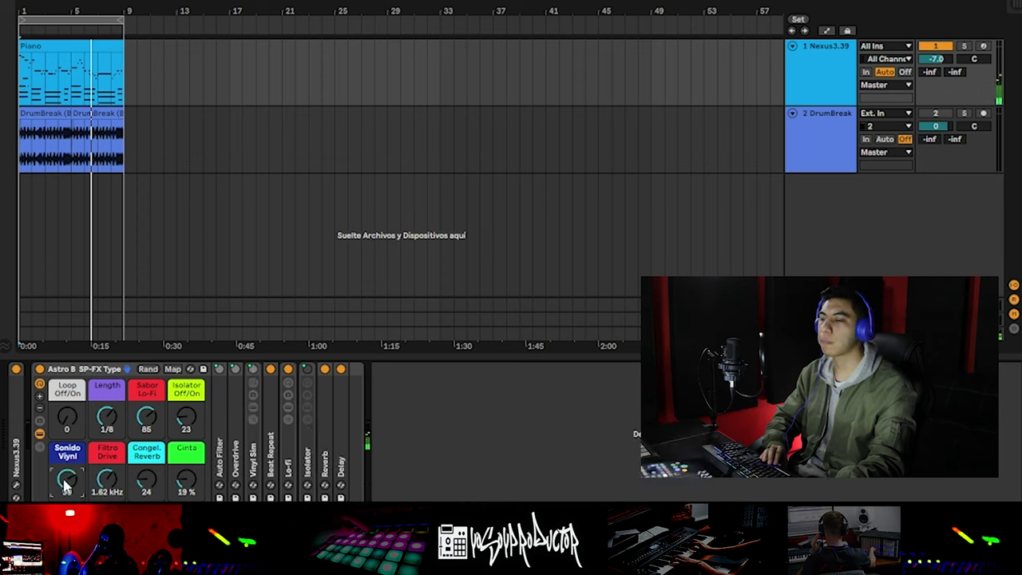
pyautogui.press('space')
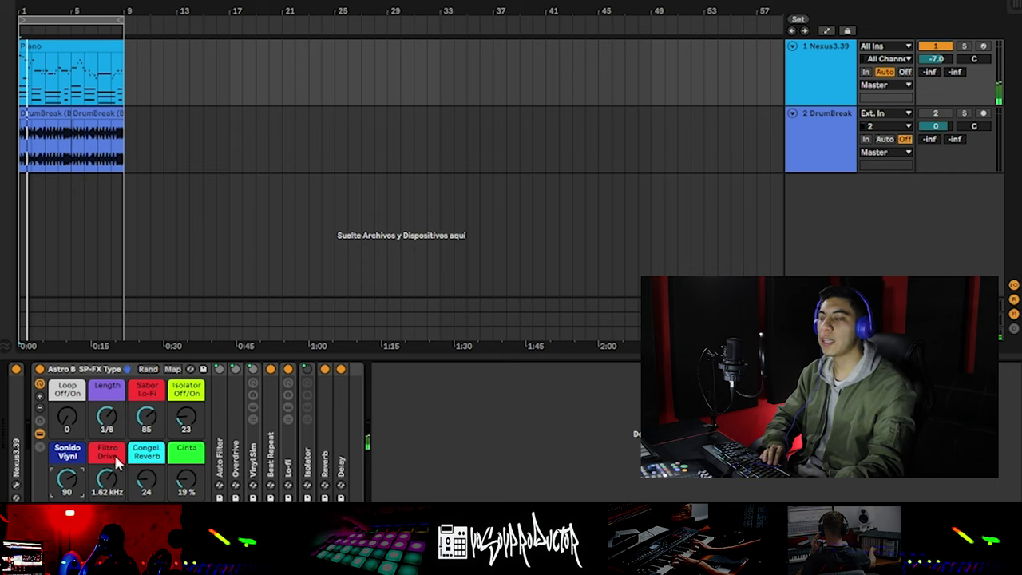
pyautogui.moveTo(112, 488); pyautogui.dragTo(112, 431)
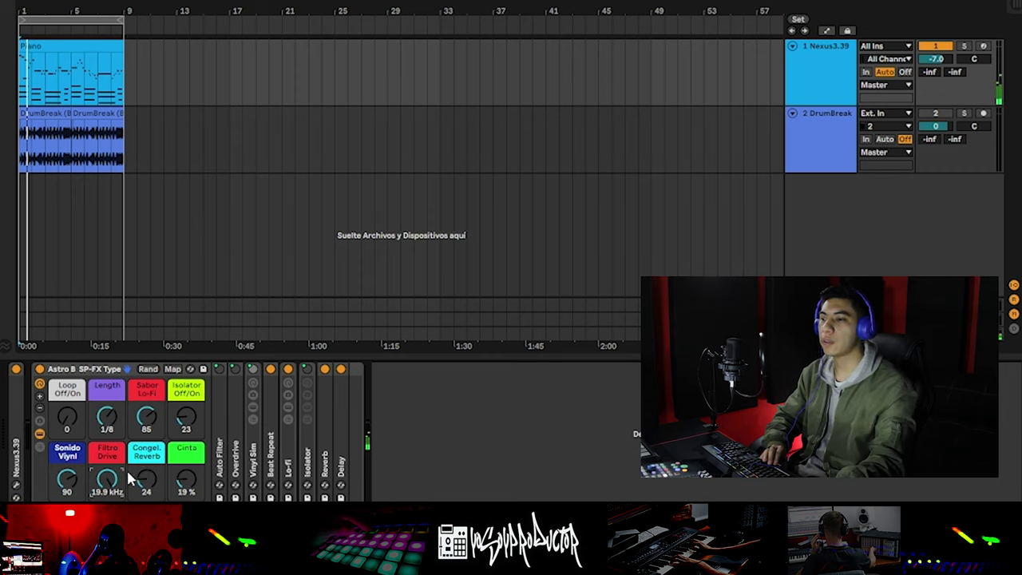
pyautogui.moveTo(112, 477); pyautogui.dragTo(112, 526)
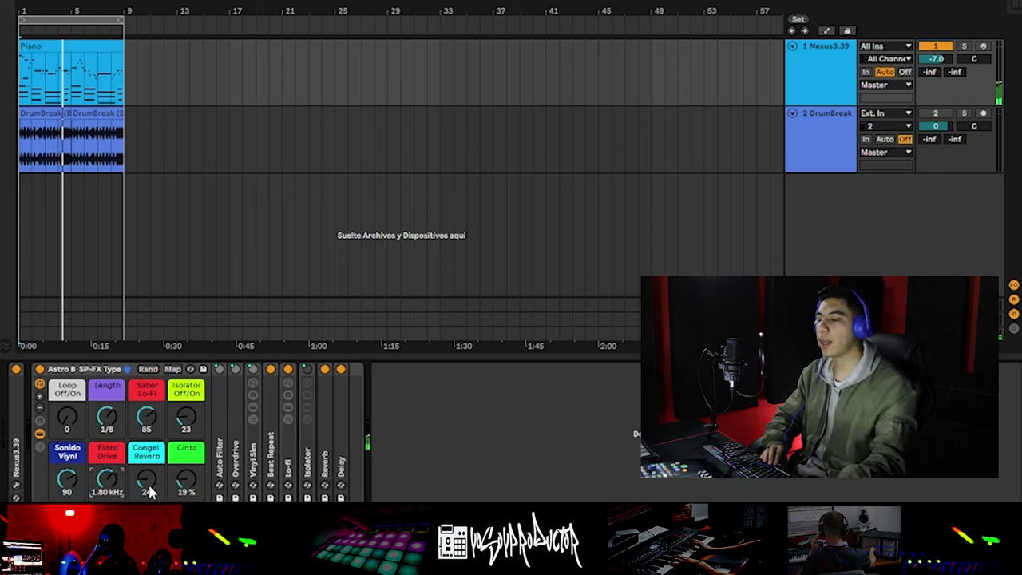
# Test the Congel. Reverb macro at 127 and 0, leave it at 18, and set Cinta to 22 %.
pyautogui.moveTo(150, 490); pyautogui.dragTo(150, 432)
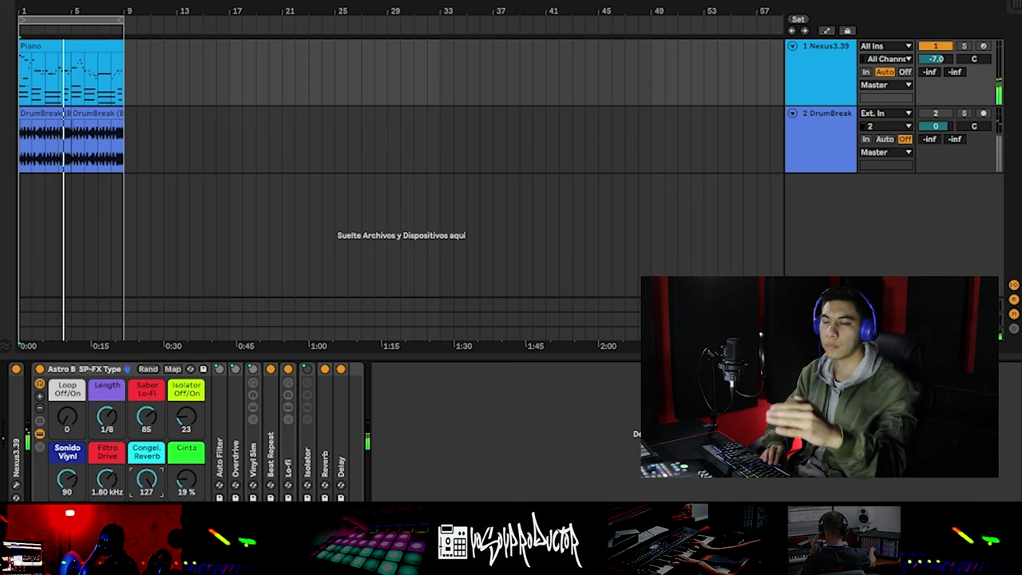
pyautogui.moveTo(155, 472); pyautogui.dragTo(155, 558)
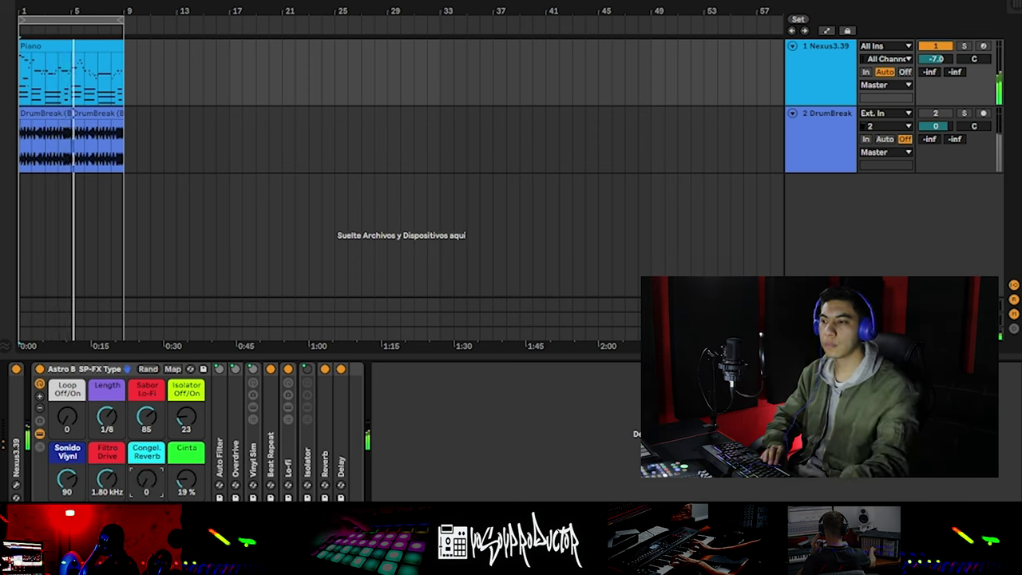
pyautogui.moveTo(158, 478); pyautogui.dragTo(158, 463)
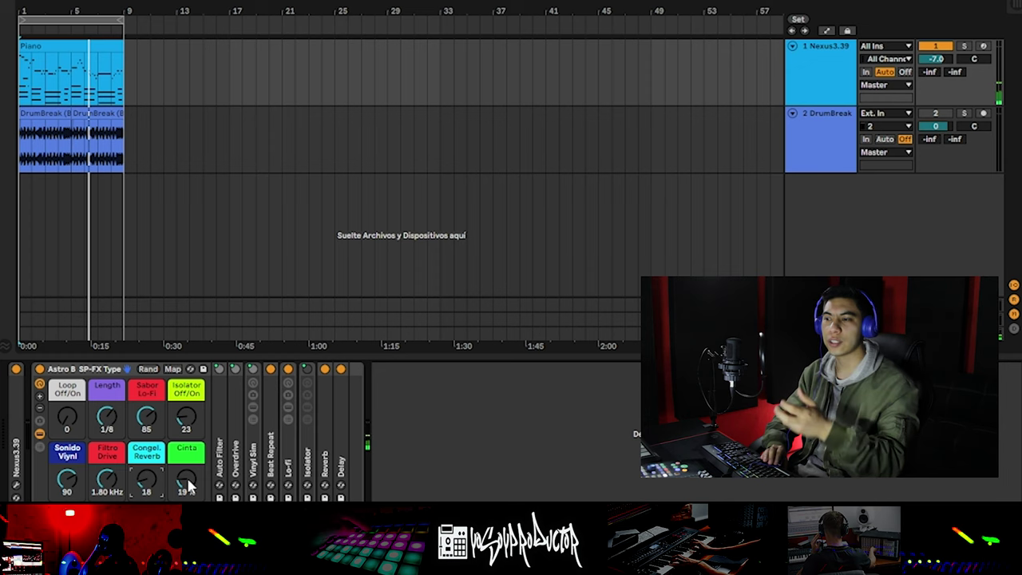
pyautogui.moveTo(187, 485)
pyautogui.mouseDown()
pyautogui.moveTo(188, 495)
pyautogui.moveTo(188, 471)
pyautogui.moveTo(188, 482)
pyautogui.mouseUp()
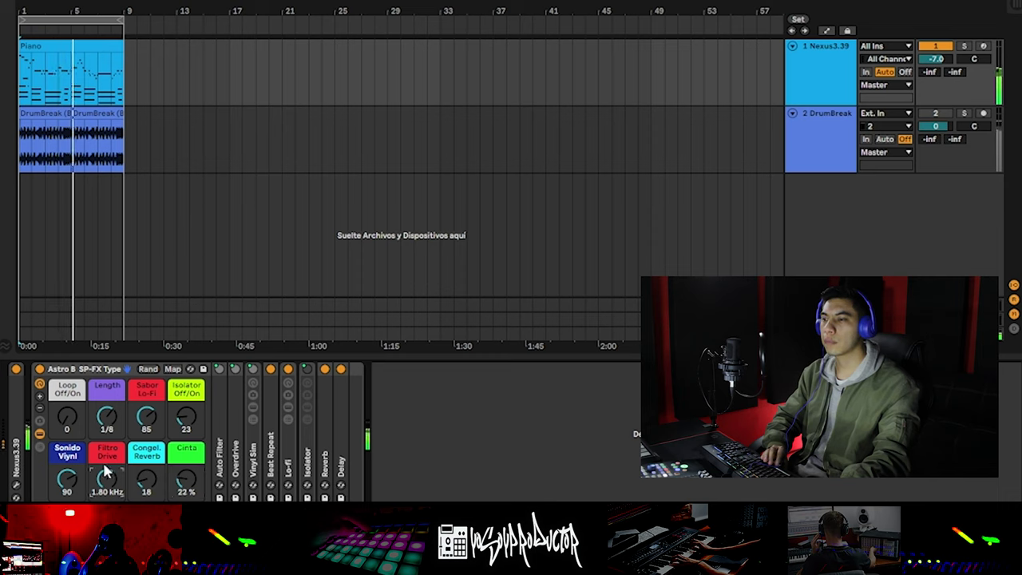
# Compare the piano loop in playback with the Astro B SP-FX Type rack bypassed and active.
pyautogui.click(109, 371)
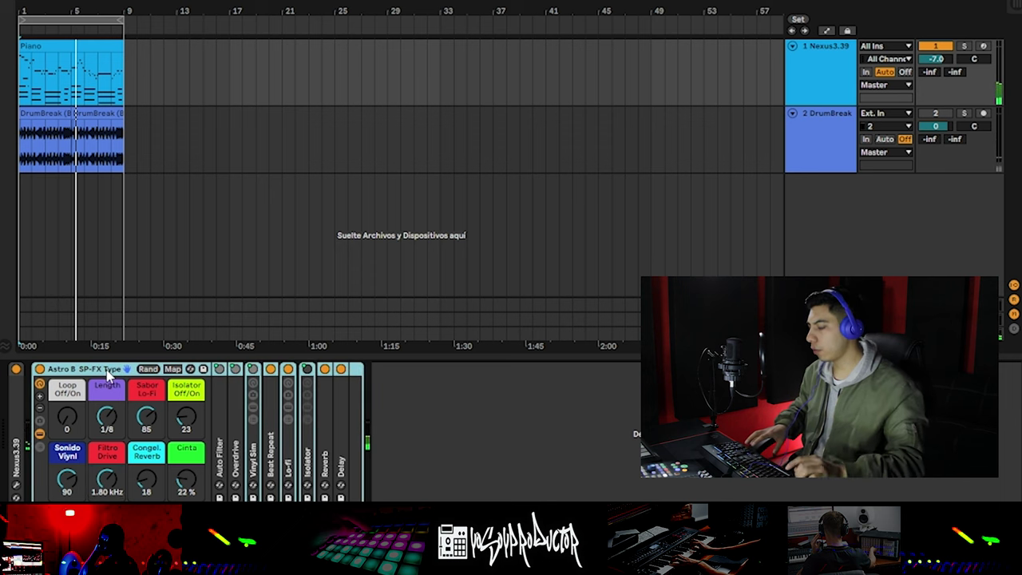
pyautogui.press('space')
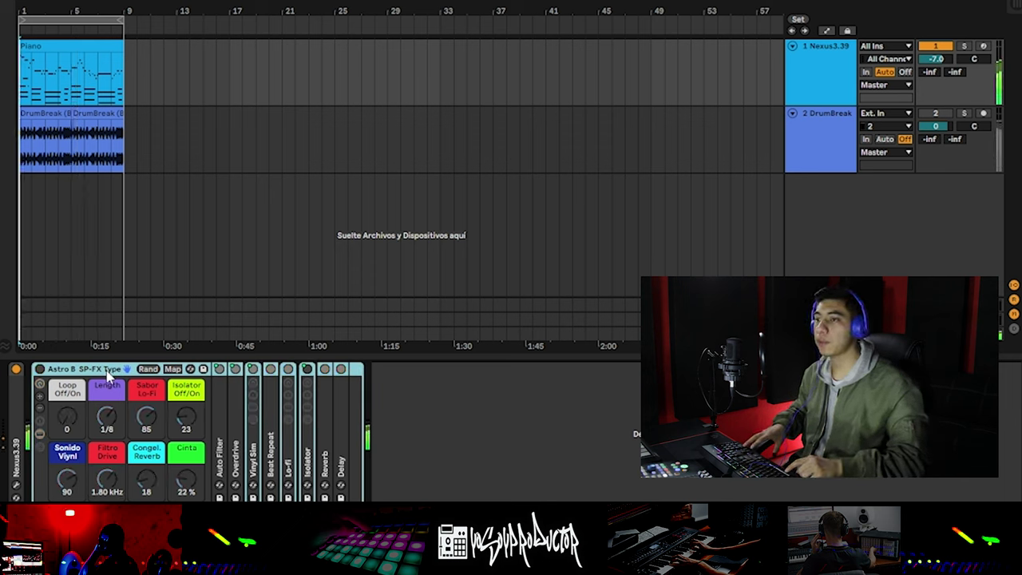
pyautogui.press('space')
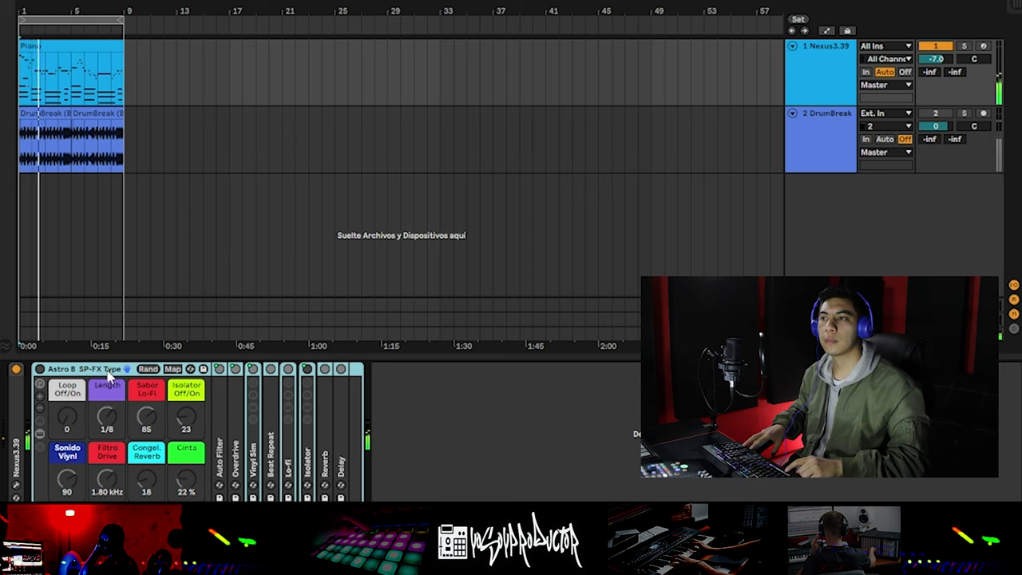
pyautogui.press('space')
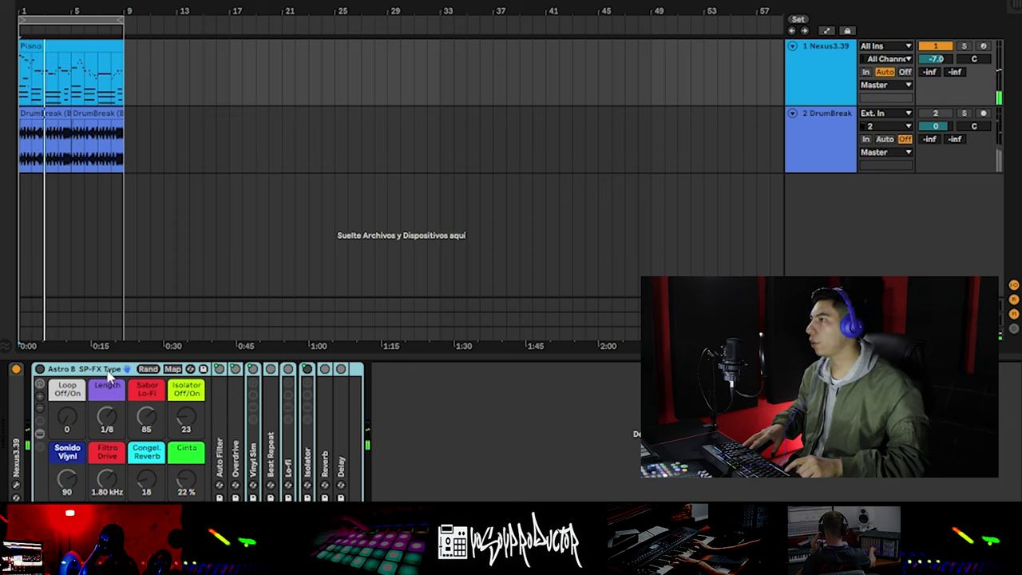
pyautogui.press('space')
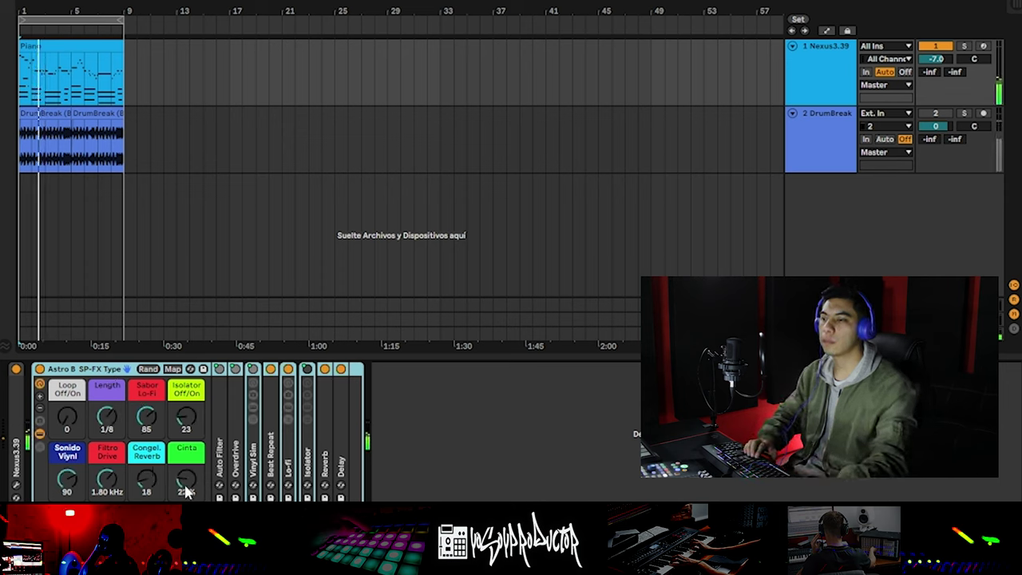
# Fine-tune the piano rack to Cinta 19 %, Sabor Lo-Fi 88 and Filtro Drive 1.63 kHz.
pyautogui.moveTo(186, 485); pyautogui.dragTo(185, 488)
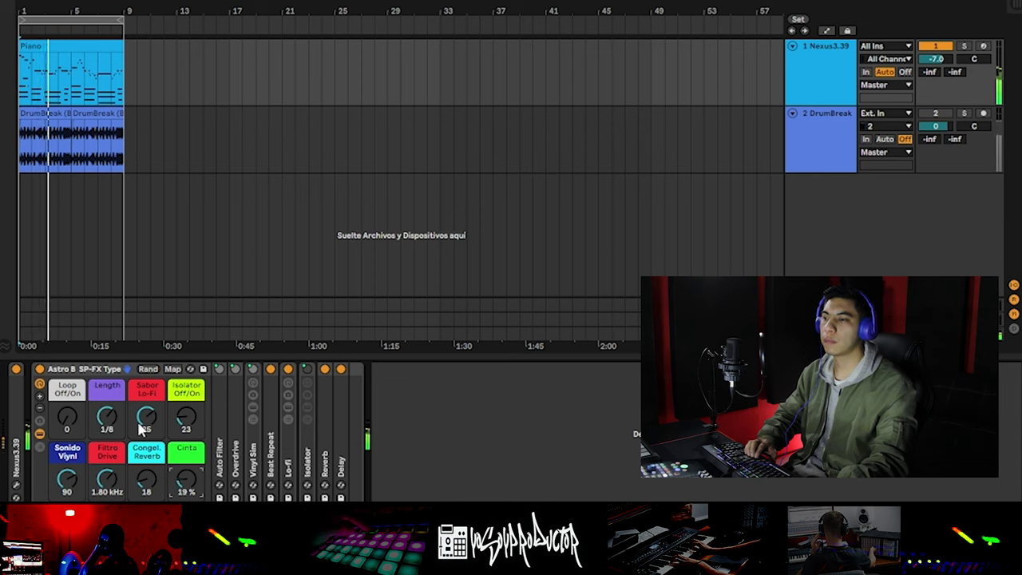
pyautogui.moveTo(139, 424); pyautogui.dragTo(146, 421)
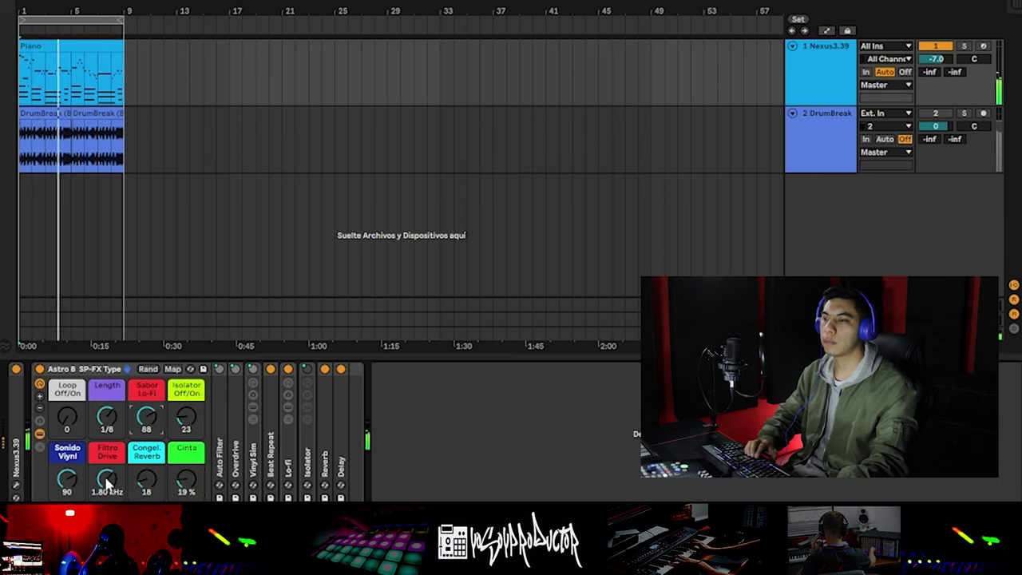
pyautogui.moveTo(107, 480); pyautogui.dragTo(108, 483)
pyautogui.moveTo(184, 481); pyautogui.dragTo(183, 482)
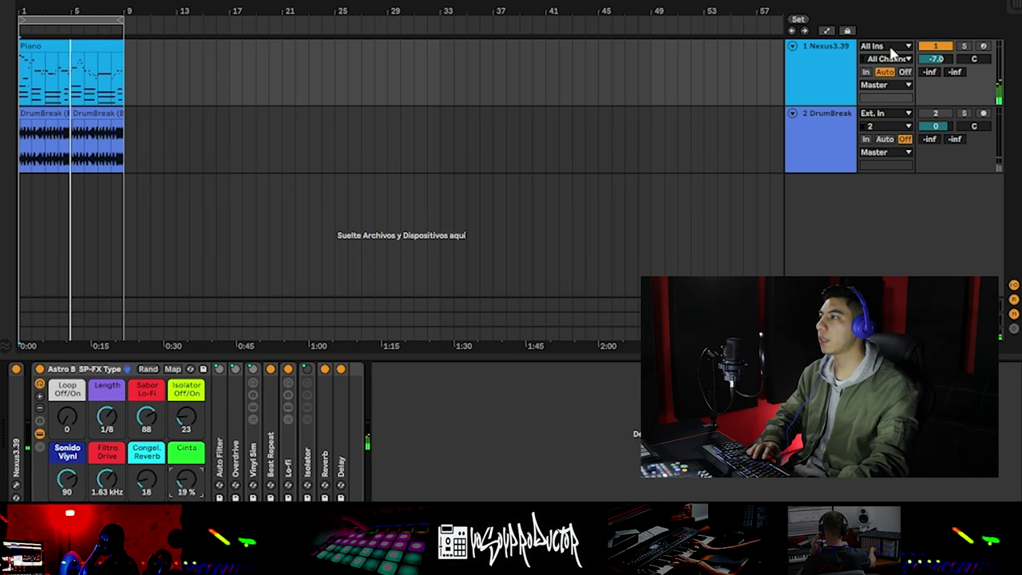
# Mute the piano track, unmute the DrumBreak track, and play the drums with their Astro B SP-FX Type rack bypassed.
pyautogui.click(821, 118)
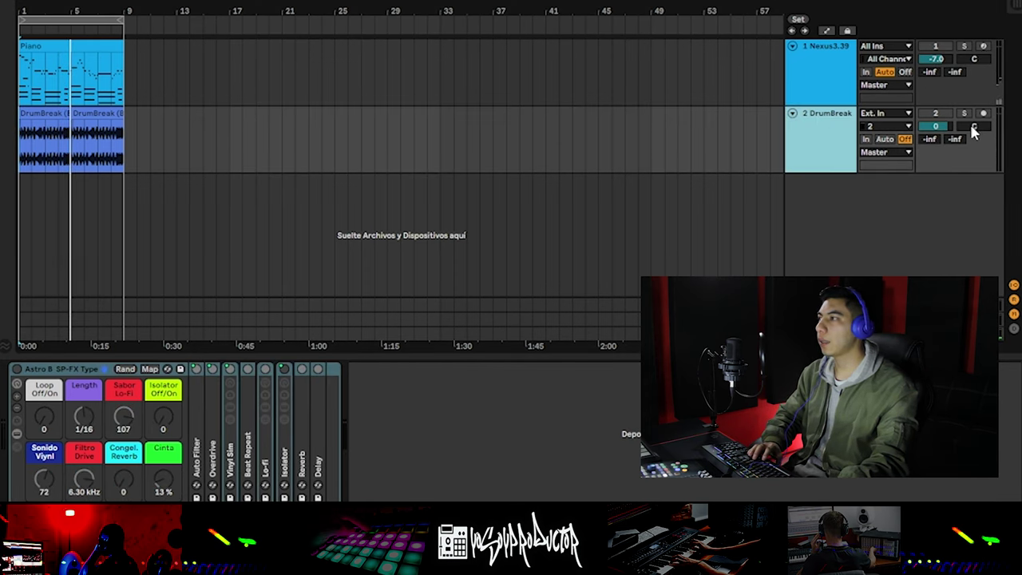
pyautogui.click(936, 113)
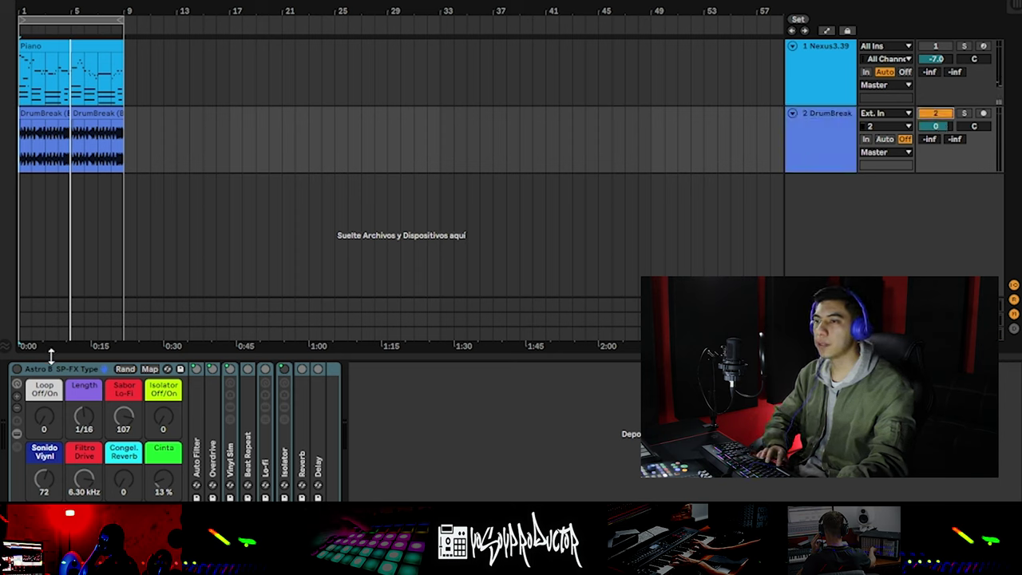
pyautogui.click(67, 378)
pyautogui.press('space')
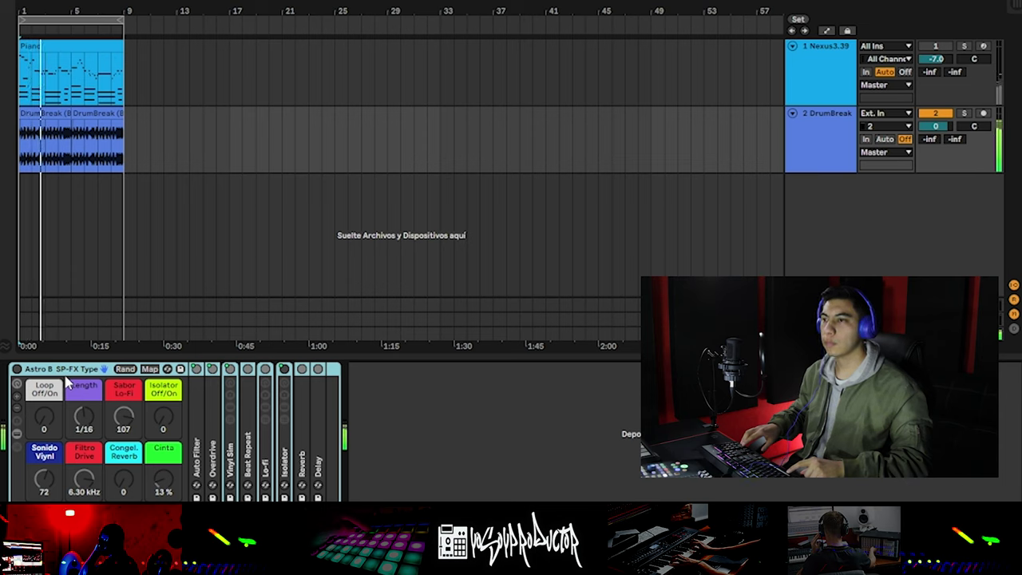
# Activate the Astro B SP-FX Type rack on the DrumBreak track and restart playback from the beginning.
pyautogui.press('0')
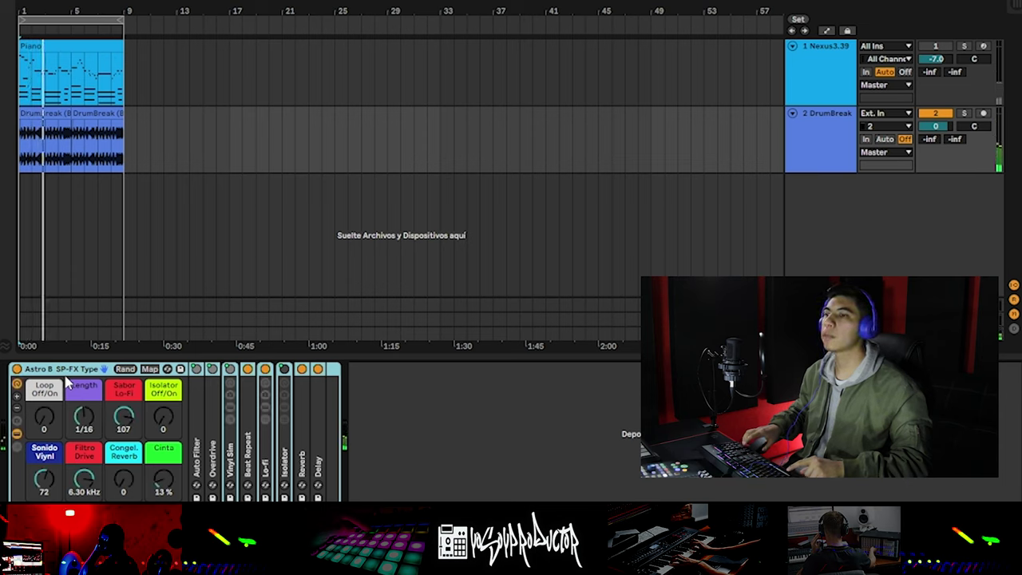
pyautogui.press('space')
pyautogui.press('space')
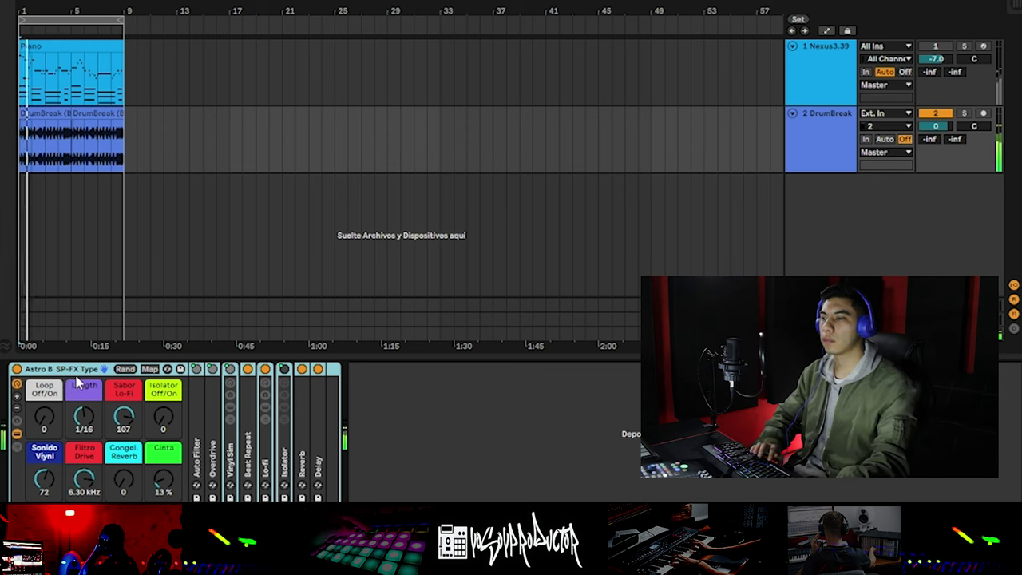
# Set the DrumBreak rack's Sonido Viynl to 6, Filtro Drive to 4.85 kHz and Sabor Lo-Fi to 85 during playback.
pyautogui.moveTo(46, 481); pyautogui.dragTo(46, 533)
pyautogui.moveTo(78, 482); pyautogui.dragTo(78, 506)
pyautogui.moveTo(125, 421); pyautogui.dragTo(125, 436)
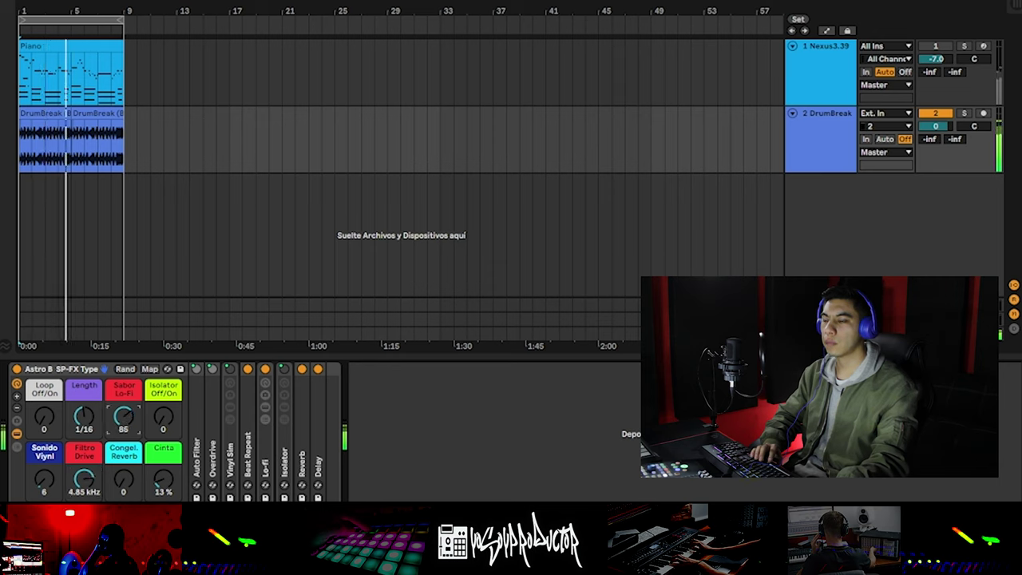
# Set the drum rack's Congel. Reverb to 12, Isolator to 23 and Cinta to 19 %.
pyautogui.moveTo(124, 479); pyautogui.dragTo(158, 489)
pyautogui.moveTo(163, 418); pyautogui.dragTo(164, 343)
pyautogui.moveTo(164, 418)
pyautogui.mouseDown()
pyautogui.moveTo(164, 467)
pyautogui.moveTo(164, 413)
pyautogui.moveTo(164, 428)
pyautogui.mouseUp()
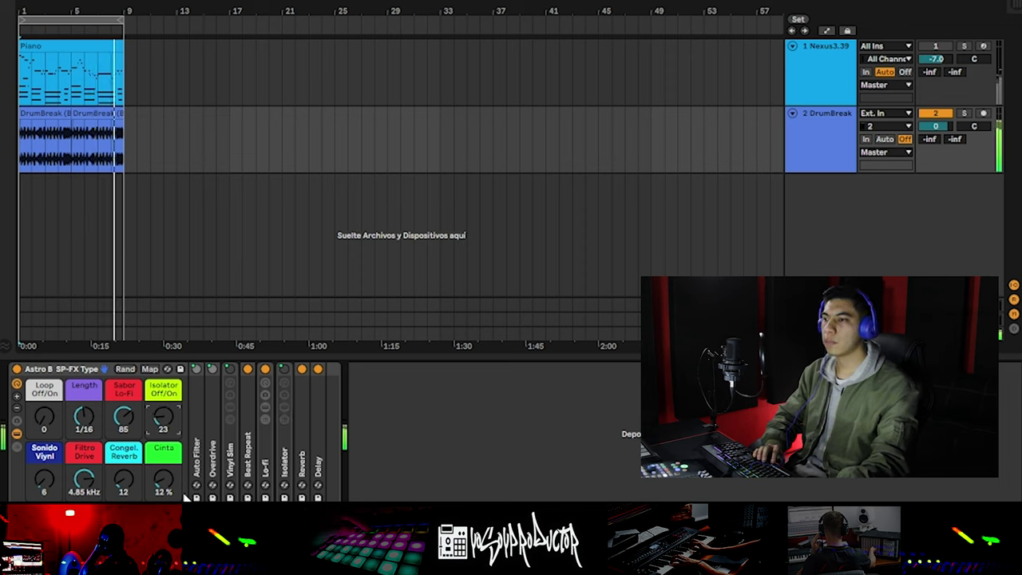
pyautogui.moveTo(168, 485); pyautogui.dragTo(168, 480)
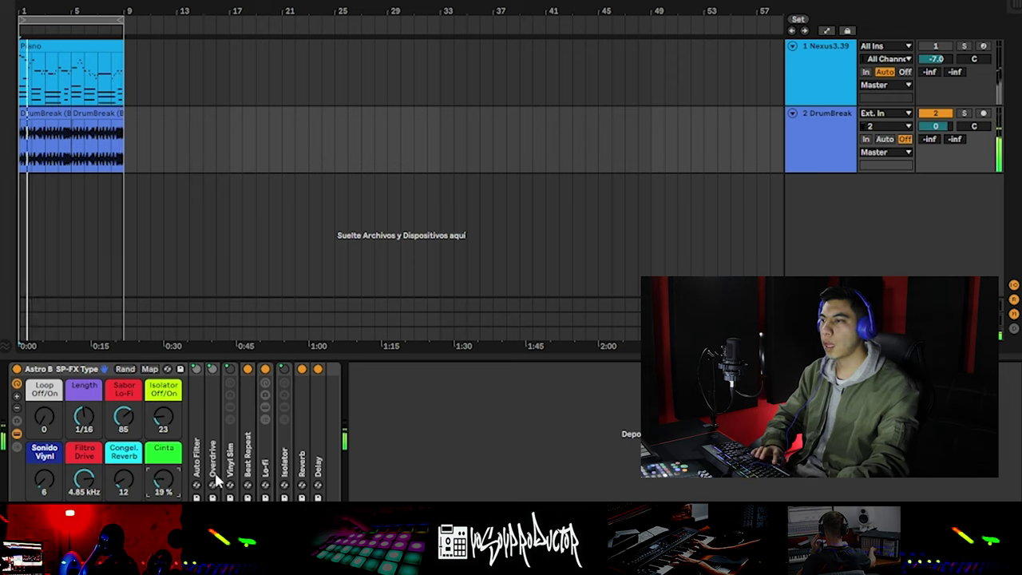
# Inspect the expanded Delay device in the drum rack, switch its filter on and back off, and collapse the device again.
pyautogui.doubleClick(323, 436)
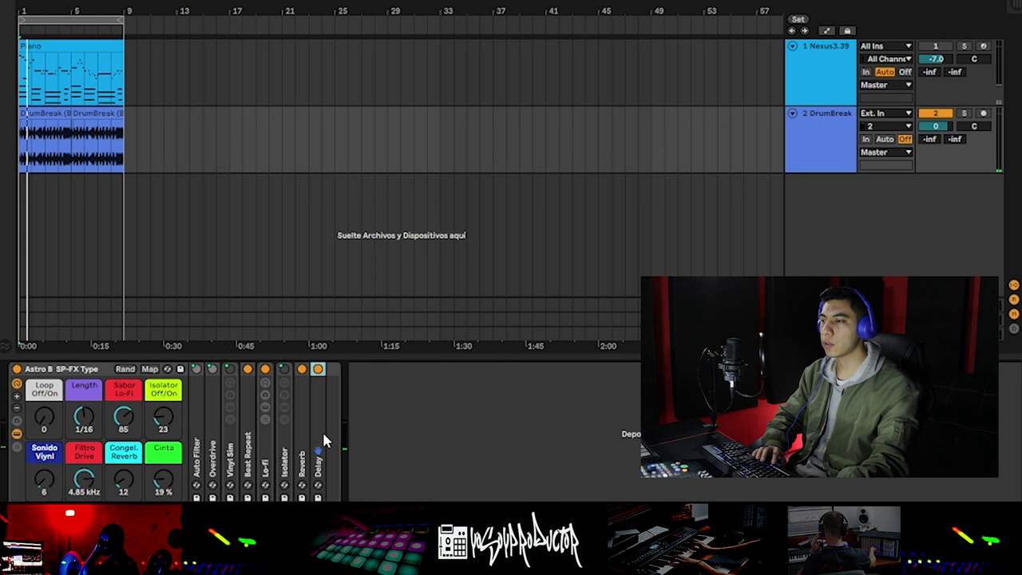
pyautogui.moveTo(347, 494); pyautogui.dragTo(348, 498)
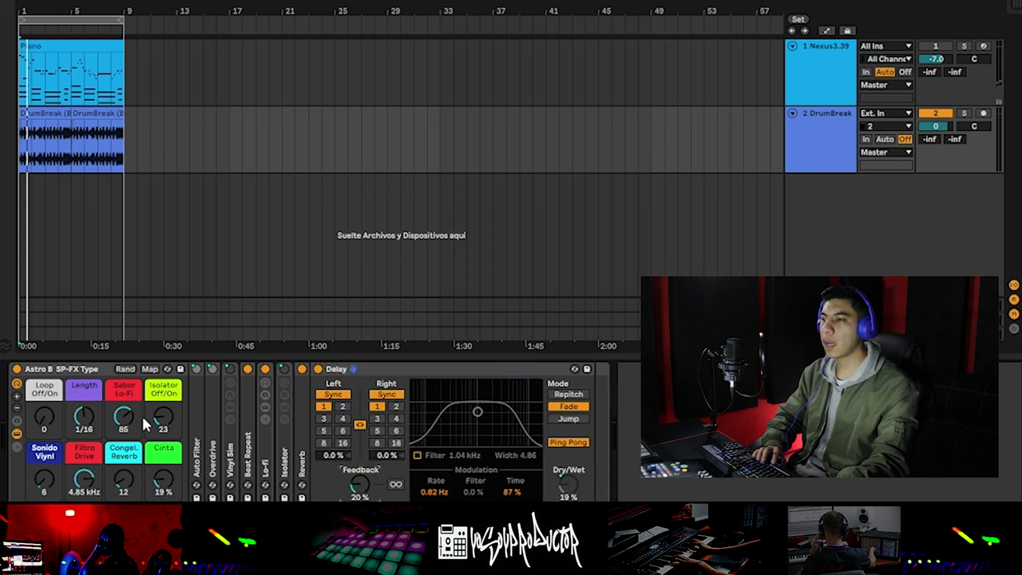
pyautogui.click(416, 455)
pyautogui.click(416, 455)
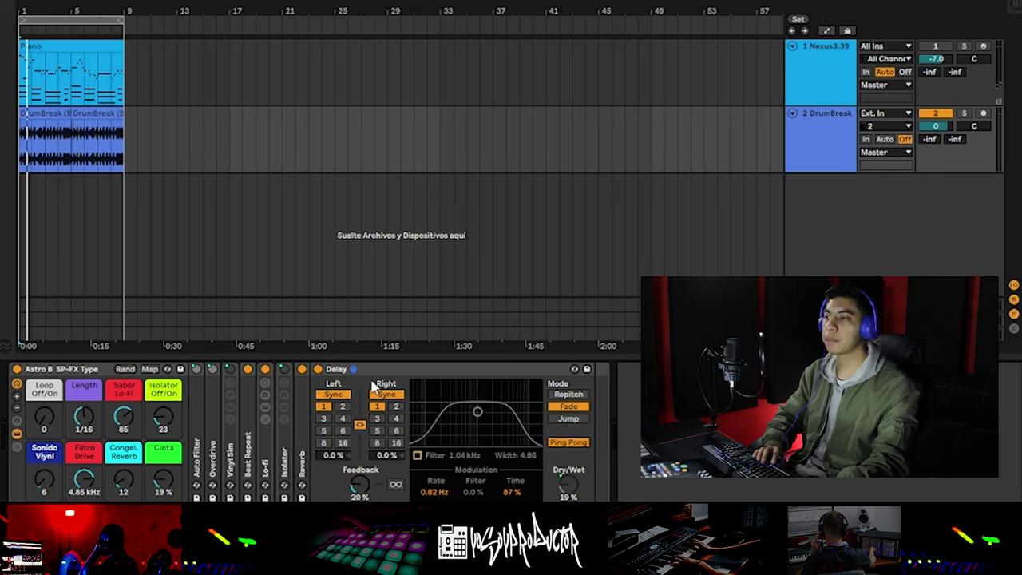
pyautogui.doubleClick(355, 368)
# Lower the drum rack's Cinta to 5.5 %, Filtro Drive to 2.73 kHz and Sabor Lo-Fi to 77.
pyautogui.moveTo(179, 479)
pyautogui.mouseDown()
pyautogui.moveTo(178, 495)
pyautogui.moveTo(160, 474)
pyautogui.mouseUp()
pyautogui.moveTo(84, 479); pyautogui.dragTo(84, 489)
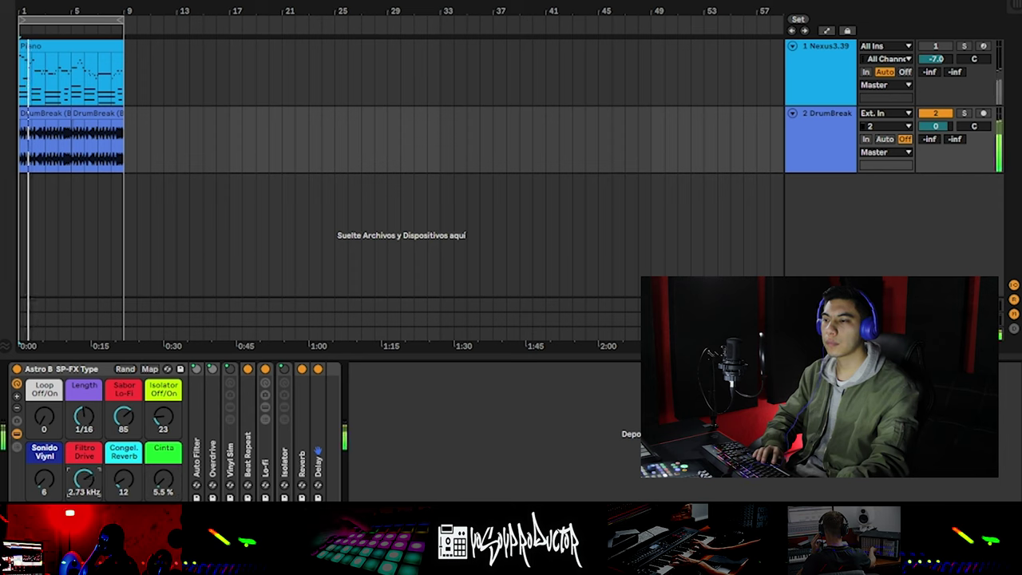
pyautogui.click(76, 370)
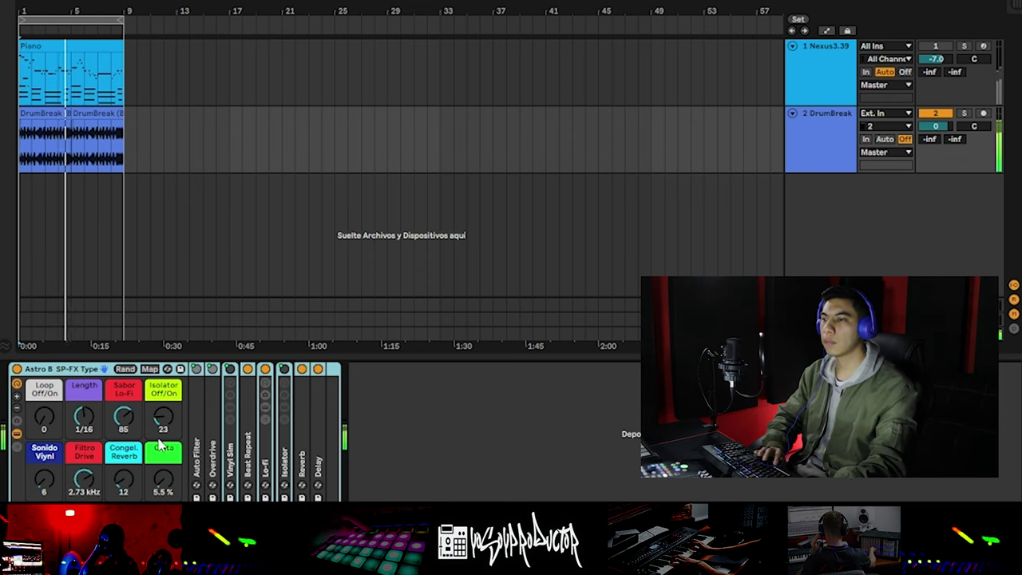
pyautogui.moveTo(118, 422); pyautogui.dragTo(116, 429)
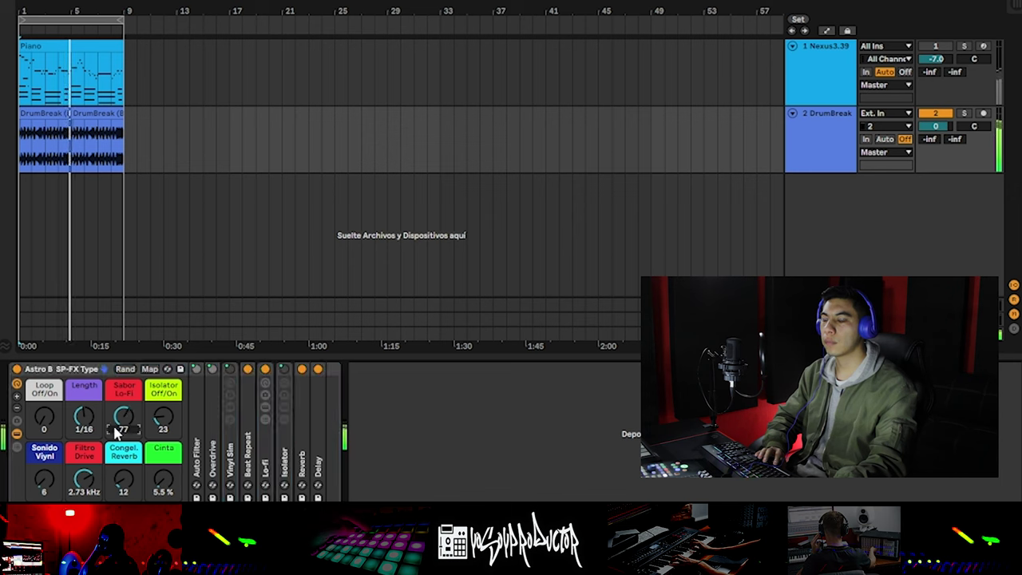
pyautogui.click(51, 394)
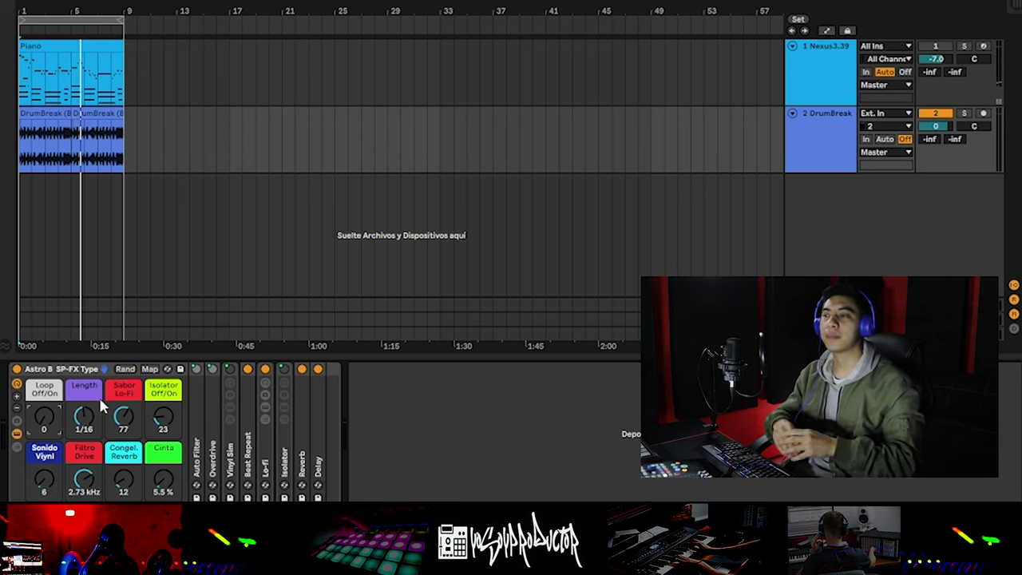
# Play the drums together with the unmuted piano track and raise the drum rack's Isolator macro to 90.
pyautogui.press('space')
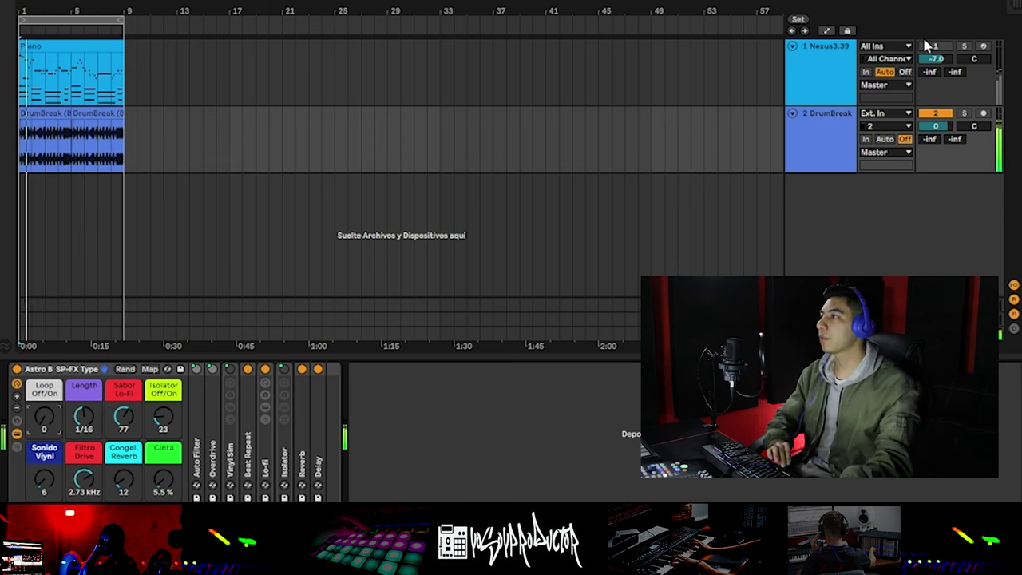
pyautogui.click(932, 46)
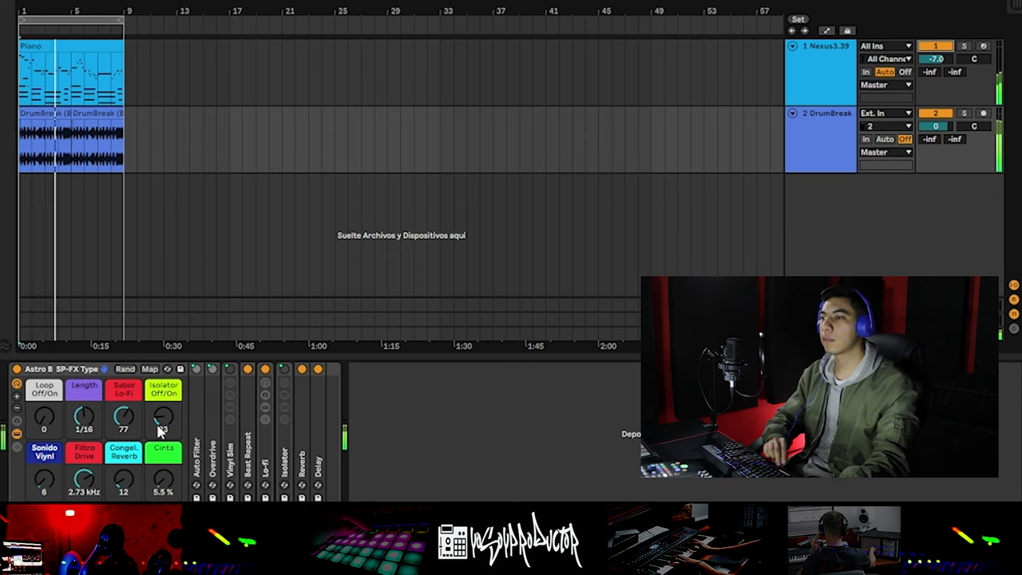
pyautogui.moveTo(161, 423); pyautogui.dragTo(161, 374)
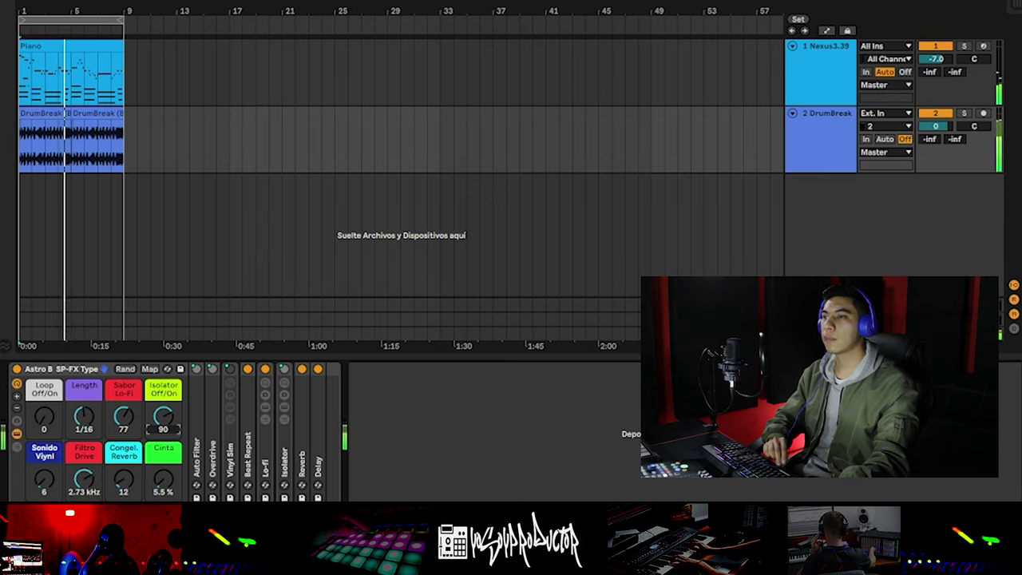